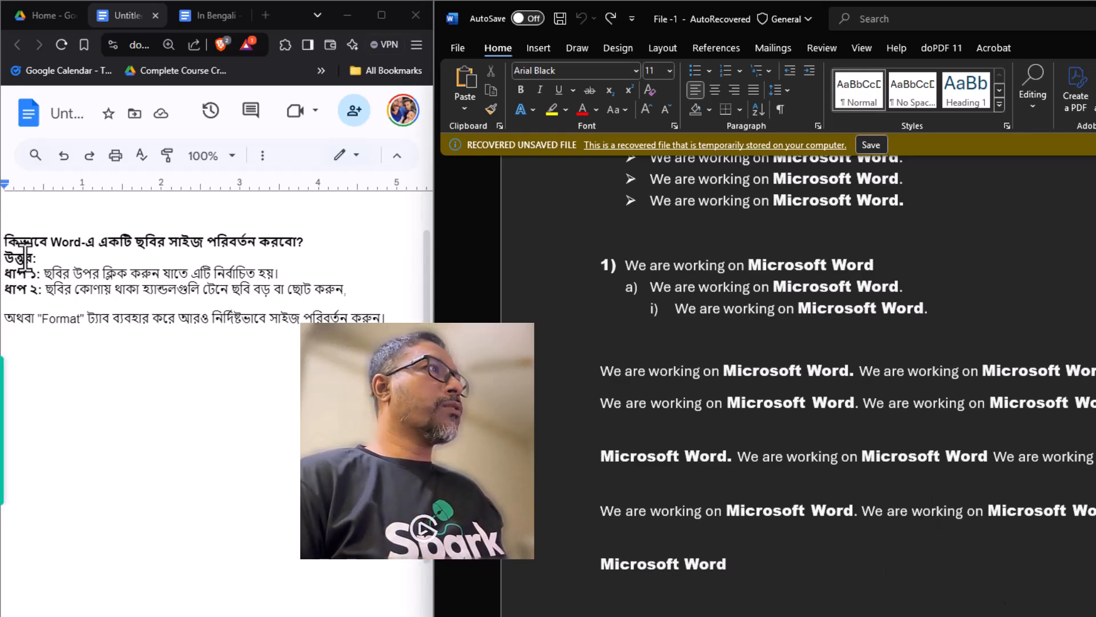
Step: Insert the first elephant picture from the Bing online Animals category into the document
{"action": "left_click", "coordinate": [545, 48]}
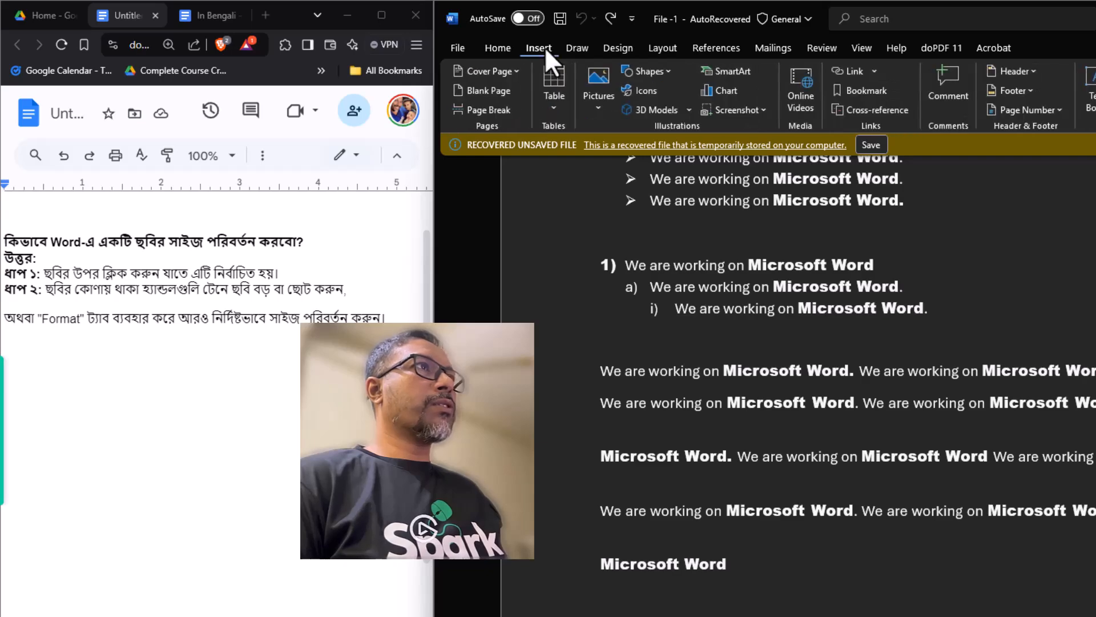
{"action": "left_click", "coordinate": [595, 101]}
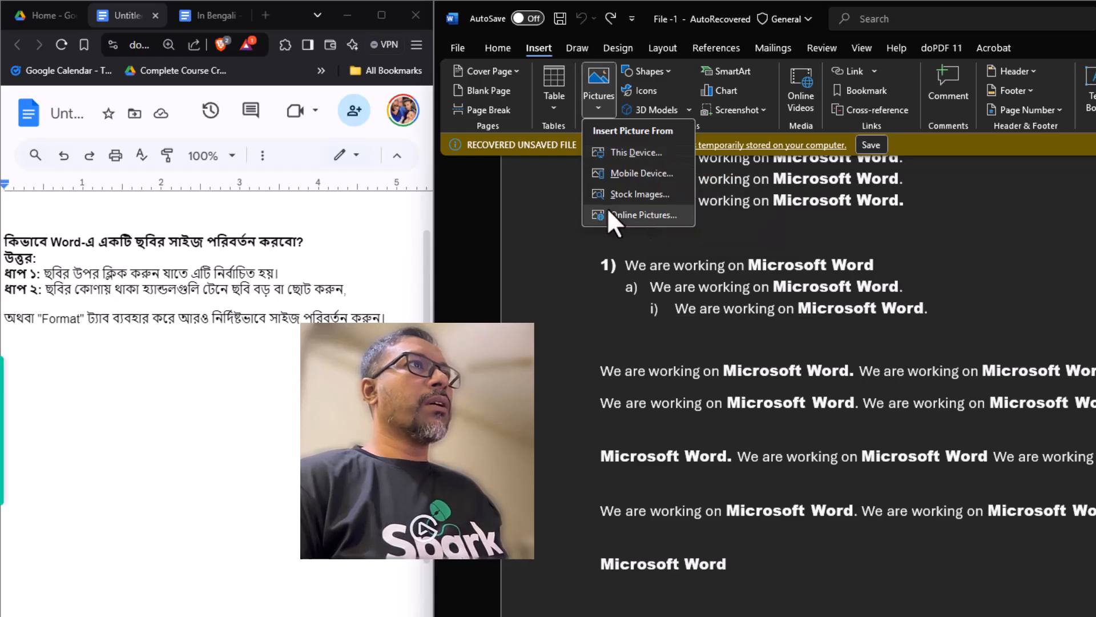
{"action": "left_click", "coordinate": [637, 214]}
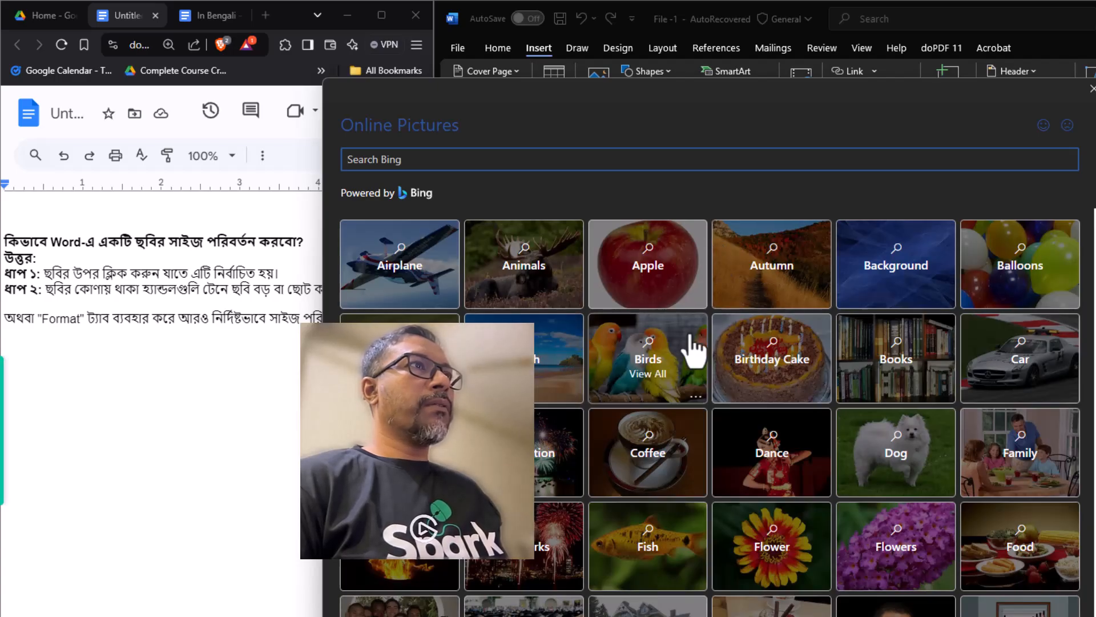
{"action": "left_click", "coordinate": [567, 291]}
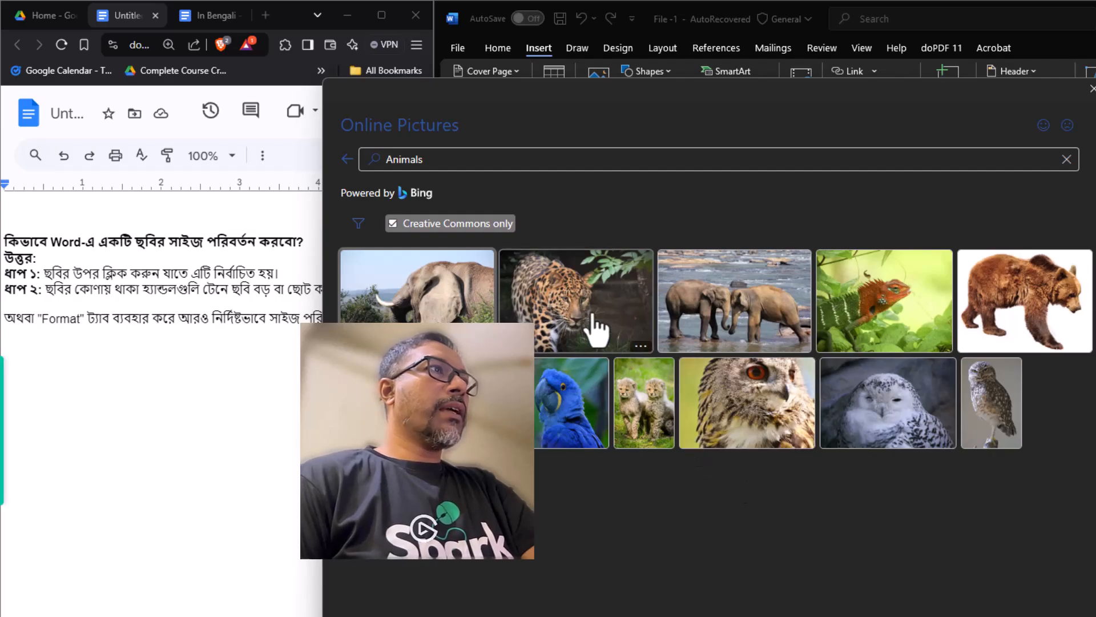
{"action": "left_click", "coordinate": [473, 311]}
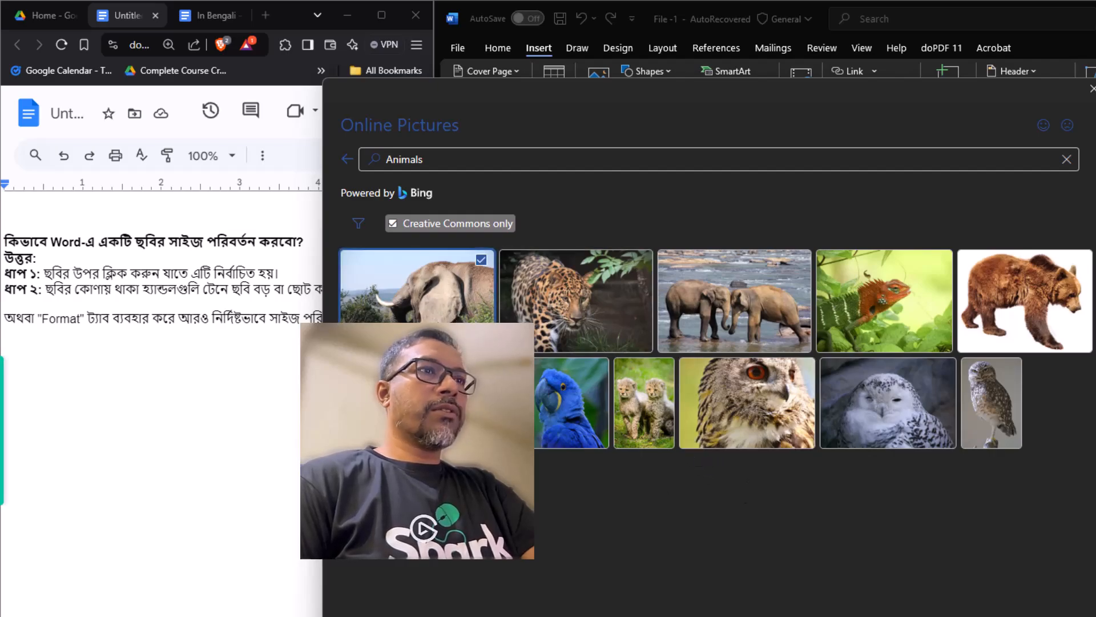
{"action": "key", "text": "Return"}
{"action": "scroll", "coordinate": [1040, 532], "scroll_direction": "up", "scroll_amount": 1}
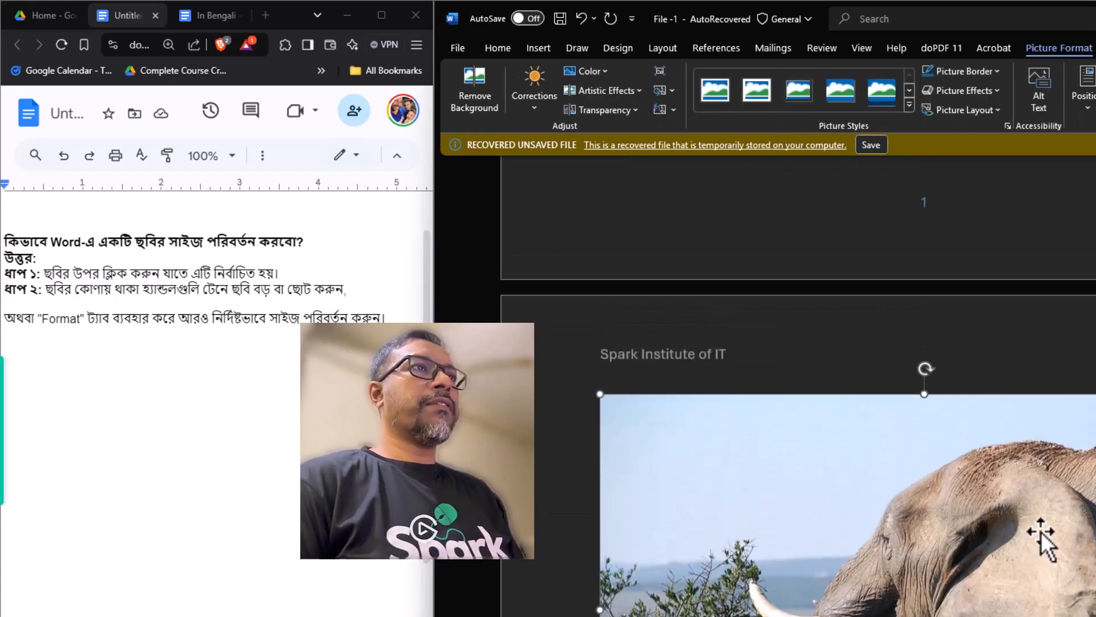
{"action": "scroll", "coordinate": [1040, 532], "scroll_direction": "down", "scroll_amount": 2}
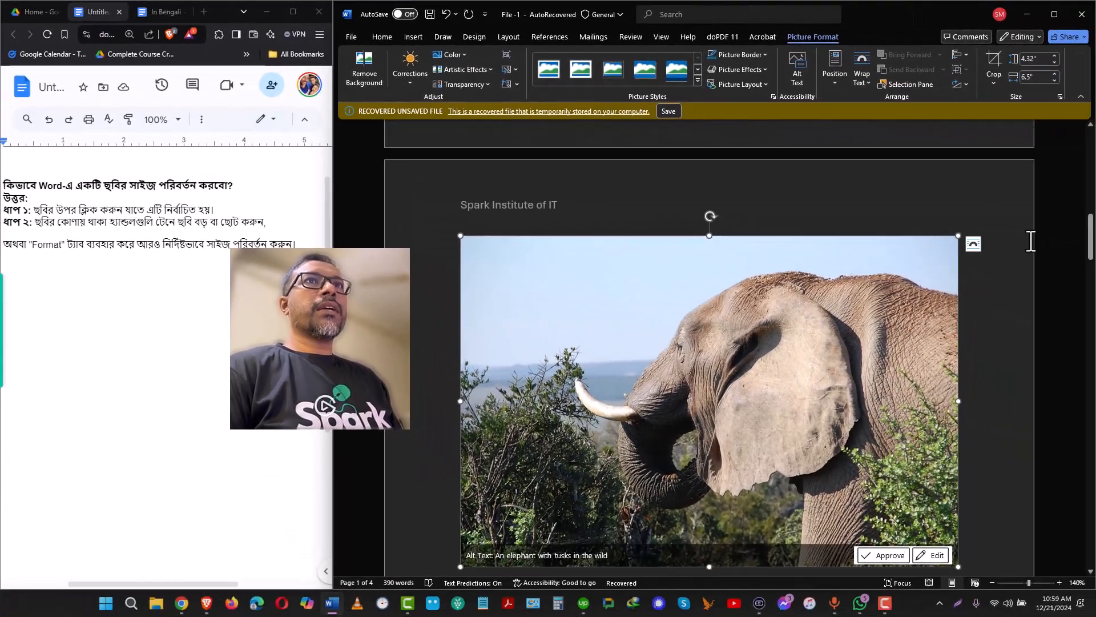
{"action": "scroll", "coordinate": [1022, 274], "scroll_direction": "down", "scroll_amount": 1}
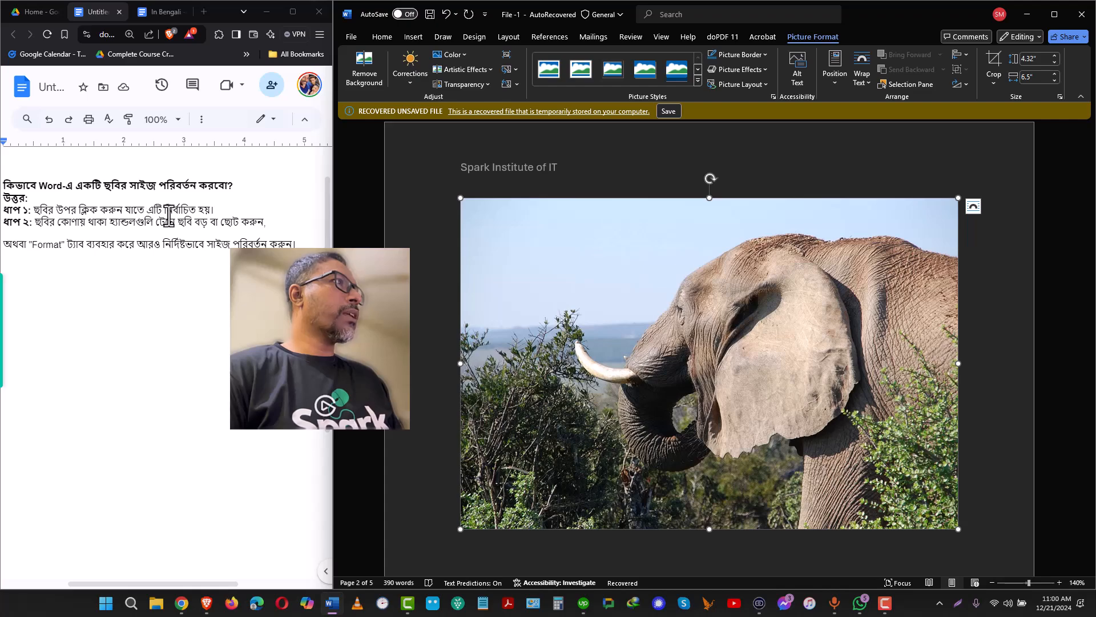
Step: Look over the inserted elephant picture and the table and text that follow it
{"action": "scroll", "coordinate": [514, 362], "scroll_direction": "up", "scroll_amount": 1}
{"action": "scroll", "coordinate": [521, 379], "scroll_direction": "down", "scroll_amount": 6}
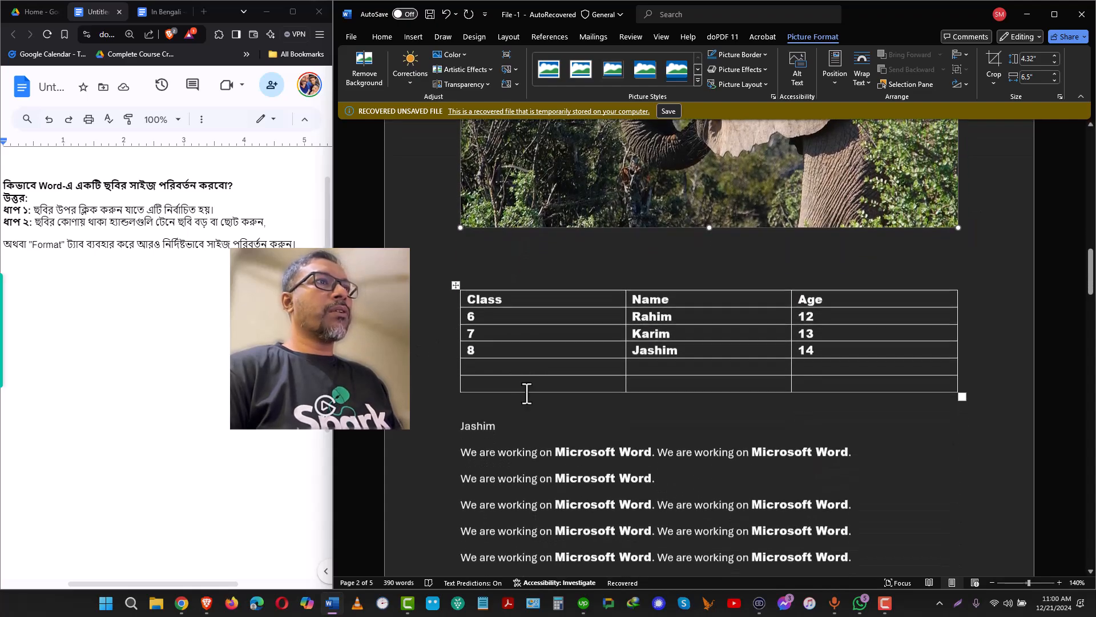
{"action": "scroll", "coordinate": [521, 407], "scroll_direction": "down", "scroll_amount": 1}
{"action": "left_click", "coordinate": [518, 414]}
{"action": "scroll", "coordinate": [588, 484], "scroll_direction": "up", "scroll_amount": 2}
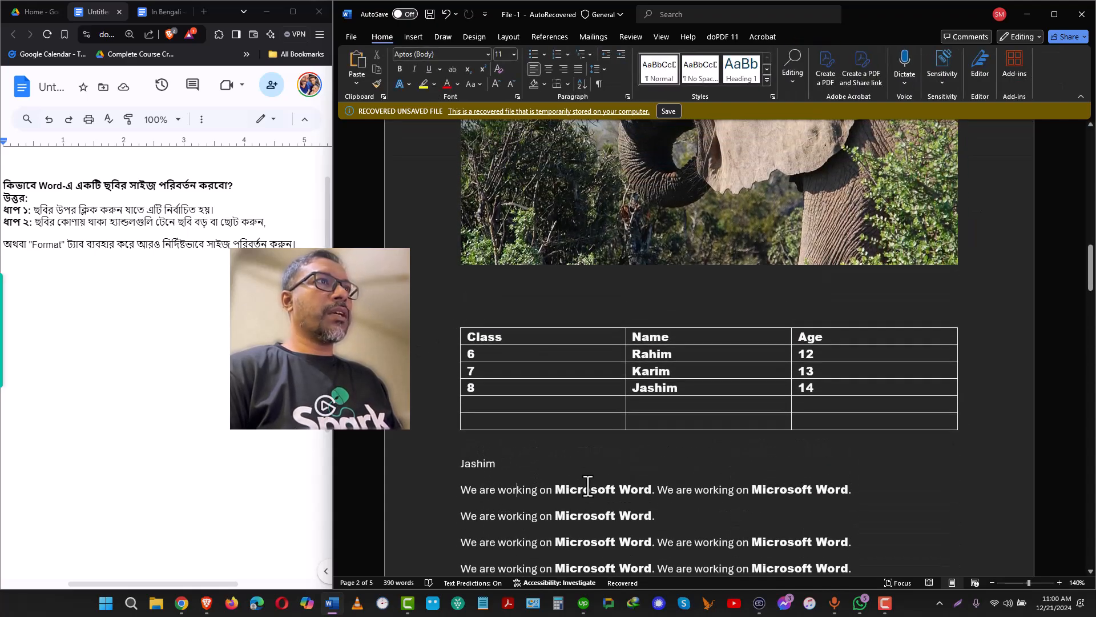
{"action": "scroll", "coordinate": [588, 485], "scroll_direction": "down", "scroll_amount": 1}
{"action": "scroll", "coordinate": [558, 486], "scroll_direction": "up", "scroll_amount": 4}
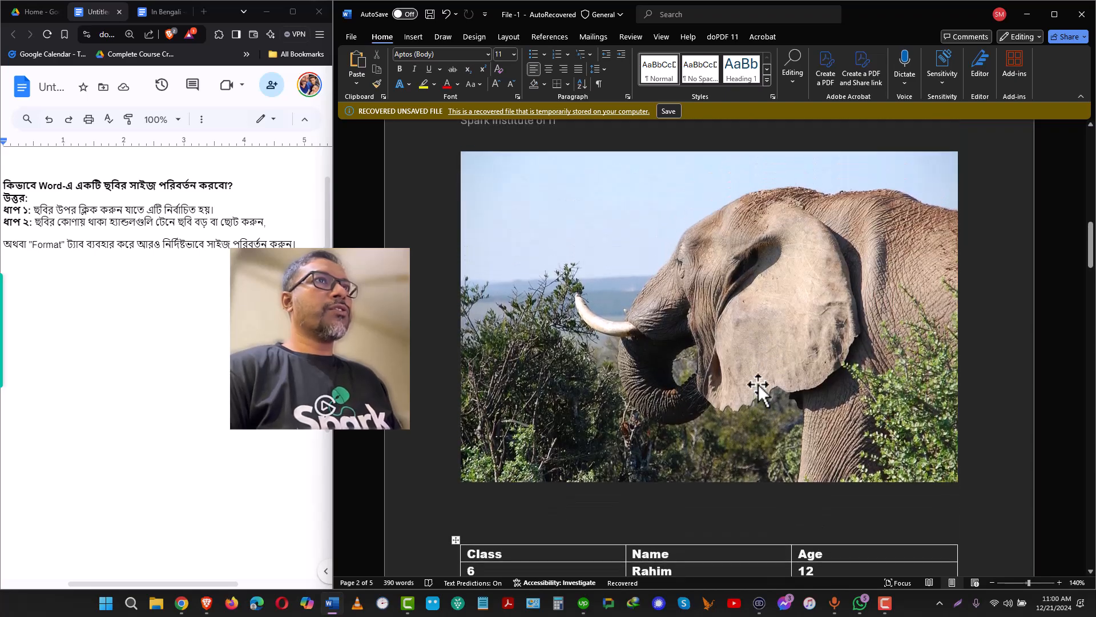
{"action": "scroll", "coordinate": [758, 385], "scroll_direction": "up", "scroll_amount": 1}
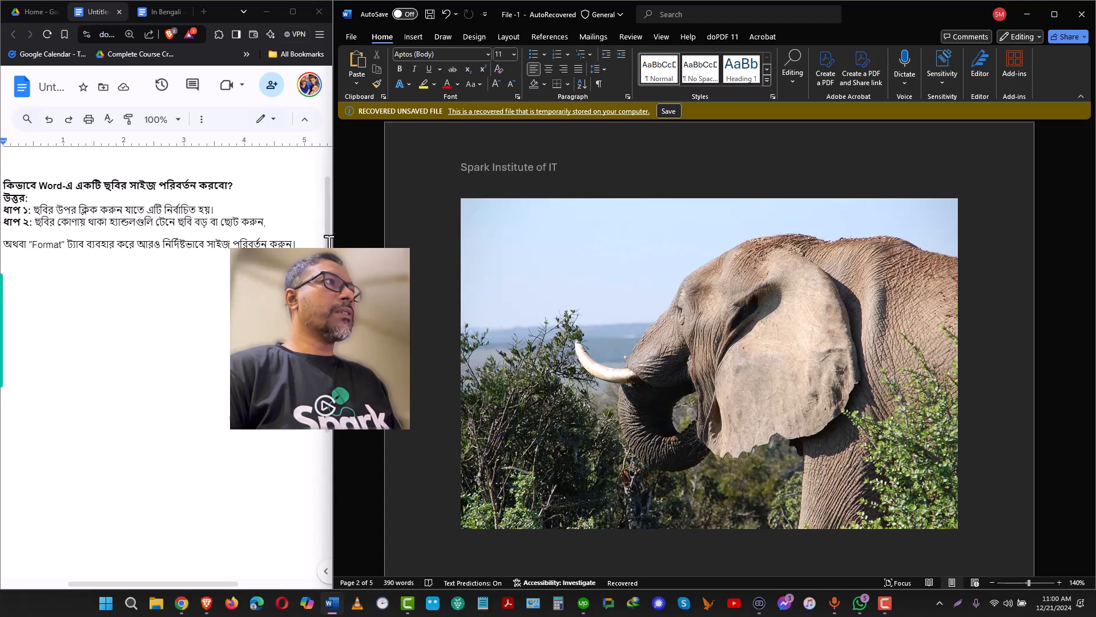
{"action": "scroll", "coordinate": [521, 371], "scroll_direction": "down", "scroll_amount": 3}
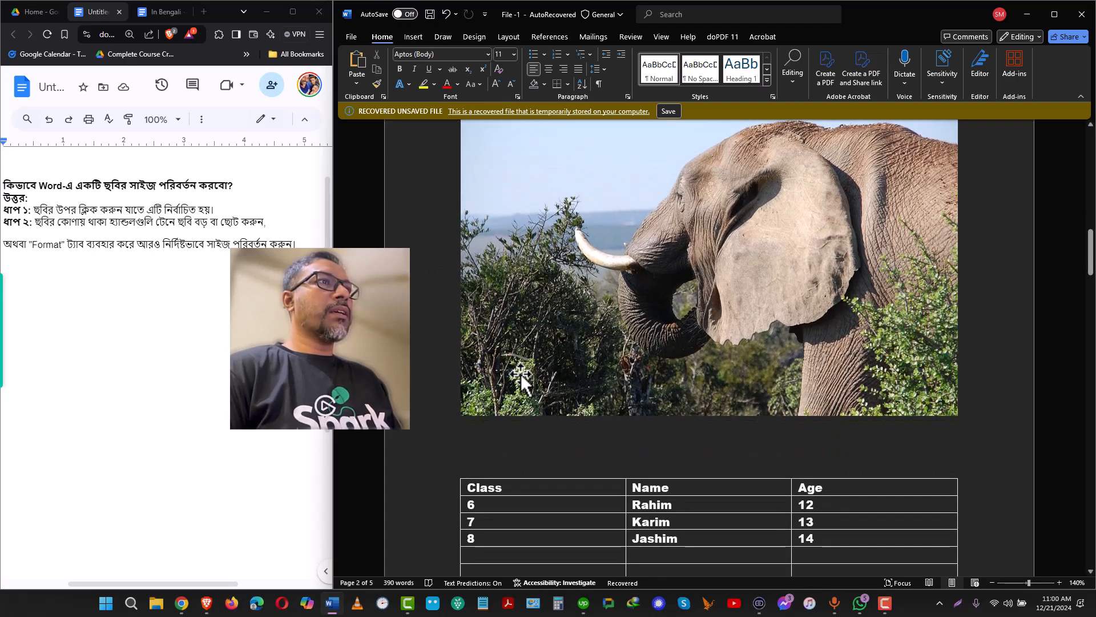
{"action": "scroll", "coordinate": [540, 499], "scroll_direction": "down", "scroll_amount": 2}
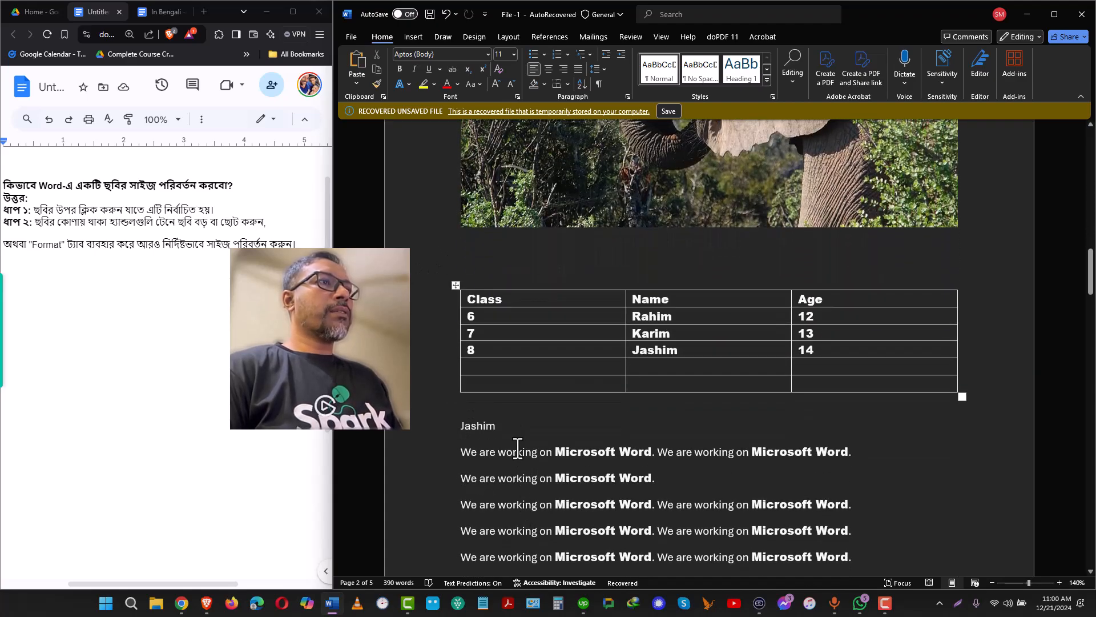
{"action": "scroll", "coordinate": [516, 448], "scroll_direction": "up", "scroll_amount": 1}
{"action": "scroll", "coordinate": [519, 473], "scroll_direction": "up", "scroll_amount": 2}
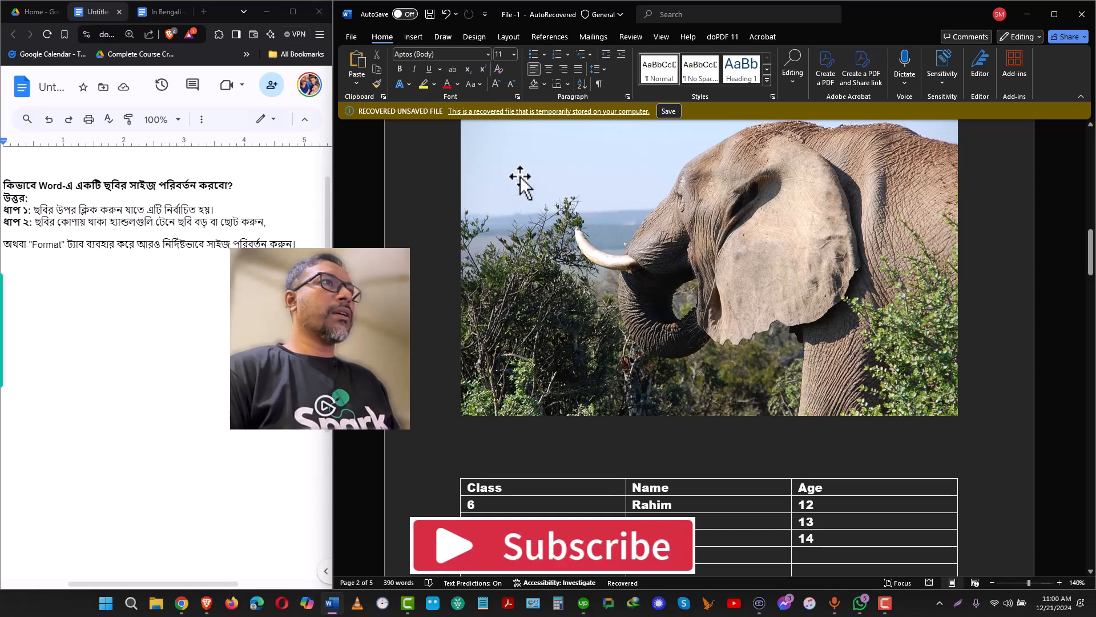
{"action": "scroll", "coordinate": [521, 189], "scroll_direction": "up", "scroll_amount": 2}
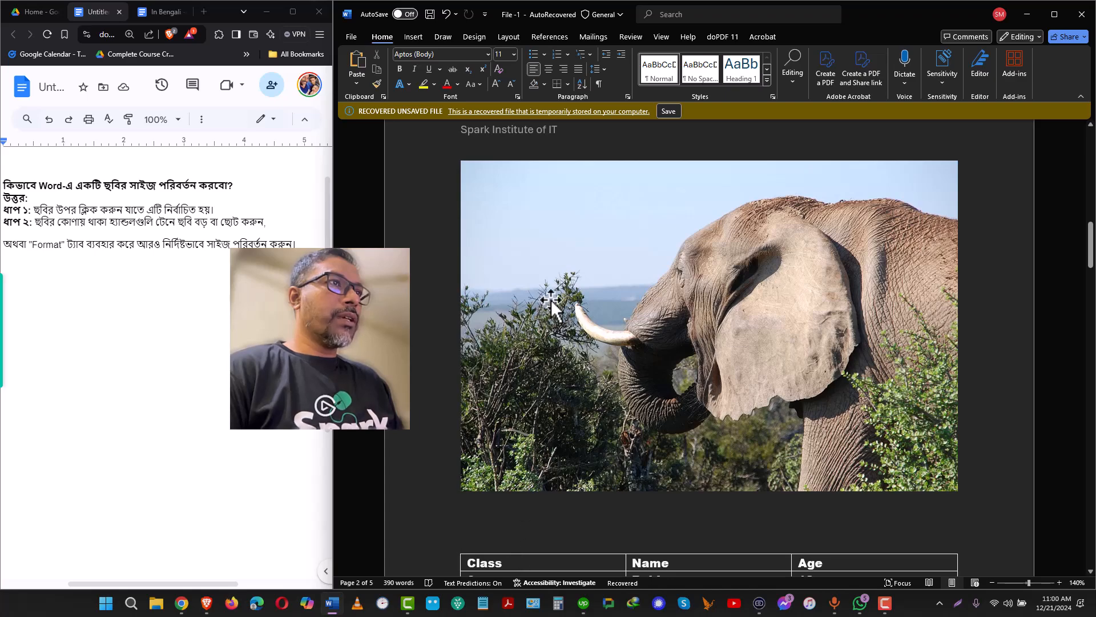
Step: Shrink the elephant picture proportionally to about 2.48" by 3.72", and enlarge it to about 2.87" high by 4.32" wide
{"action": "left_click", "coordinate": [543, 249]}
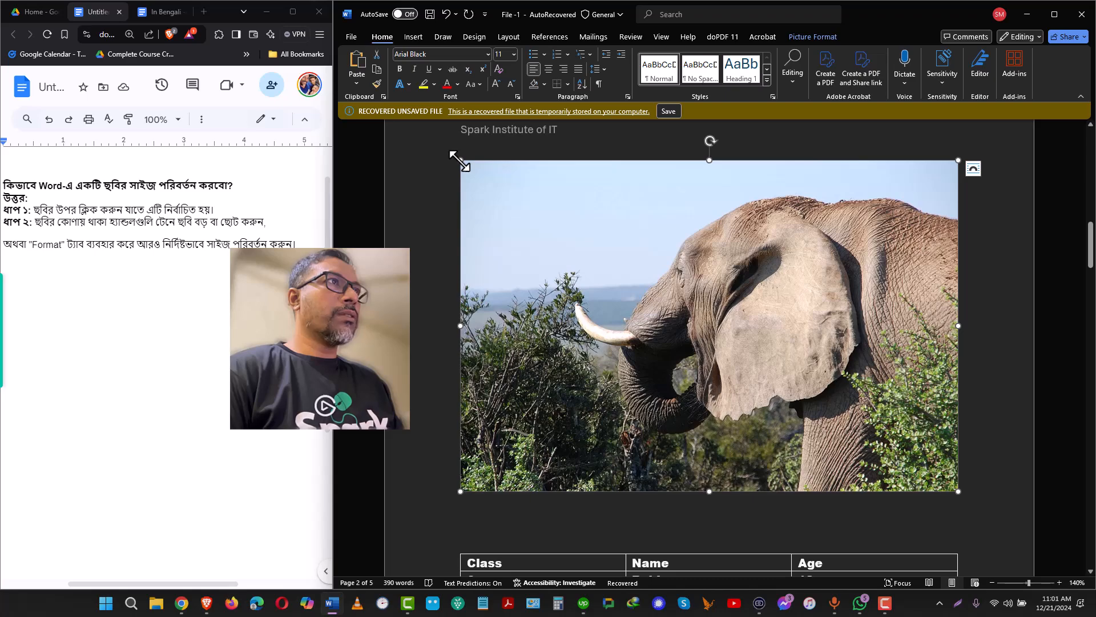
{"action": "left_click_drag", "start_coordinate": [460, 164], "coordinate": [673, 301]}
{"action": "scroll", "coordinate": [727, 344], "scroll_direction": "down", "scroll_amount": 1}
{"action": "scroll", "coordinate": [727, 345], "scroll_direction": "up", "scroll_amount": 2}
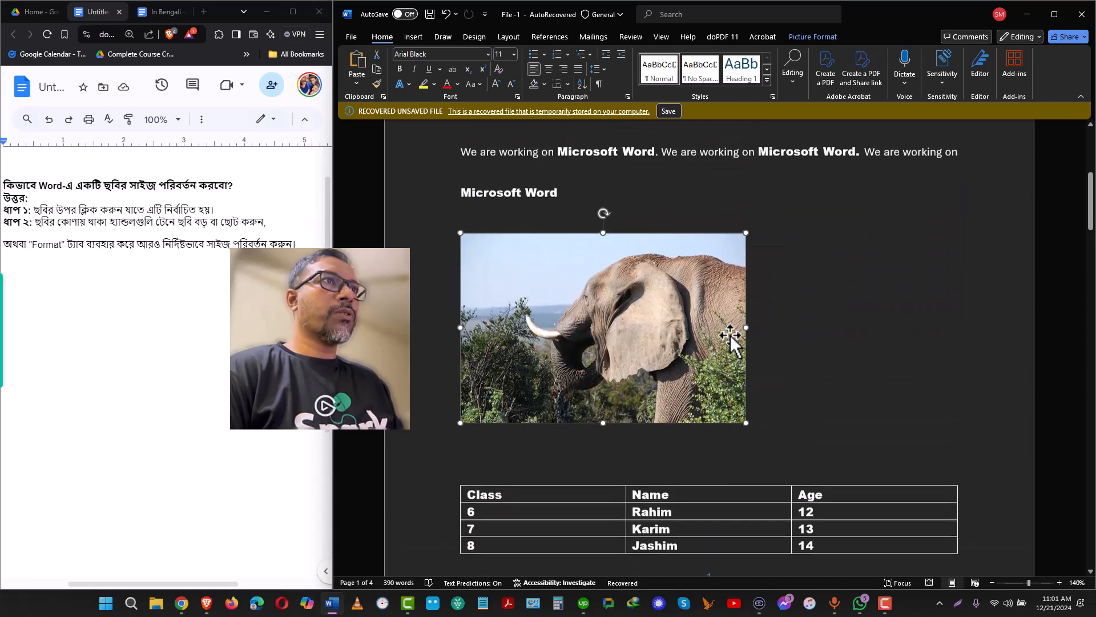
{"action": "left_click_drag", "start_coordinate": [746, 424], "coordinate": [792, 454]}
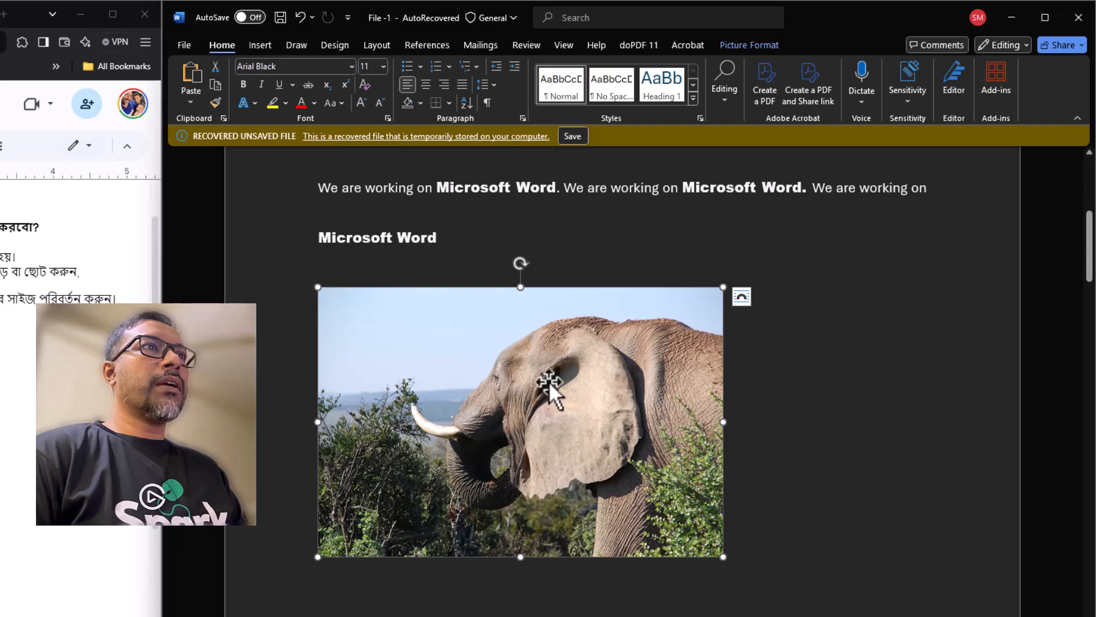
{"action": "left_click", "coordinate": [628, 214]}
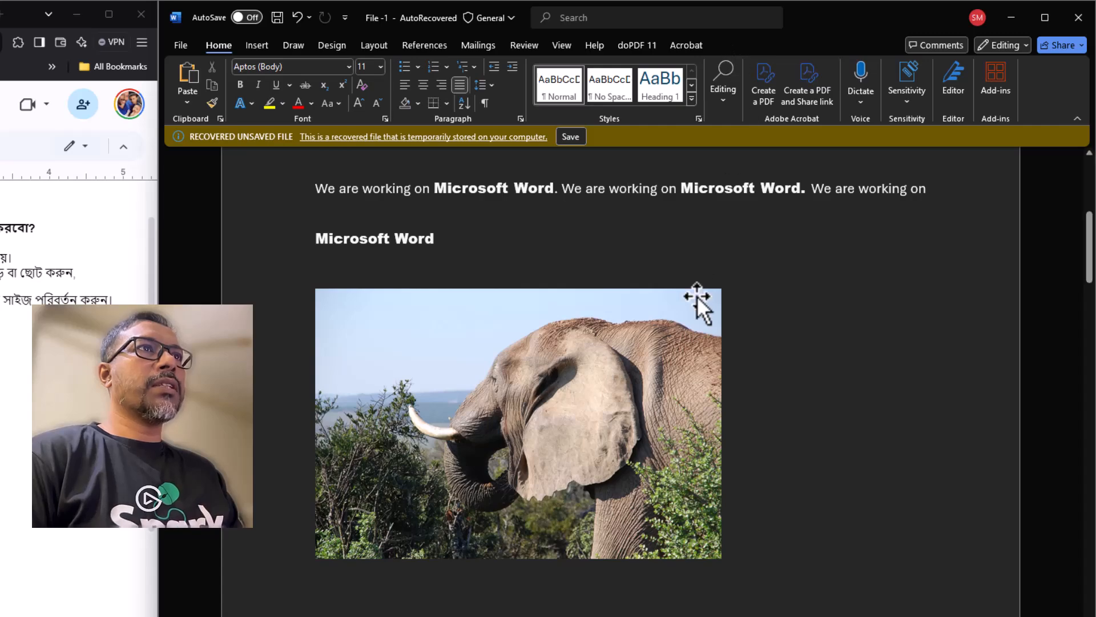
Step: Try to remove the elephant picture's background, marking the elephant's back and tusk area as areas to keep
{"action": "left_click", "coordinate": [622, 354]}
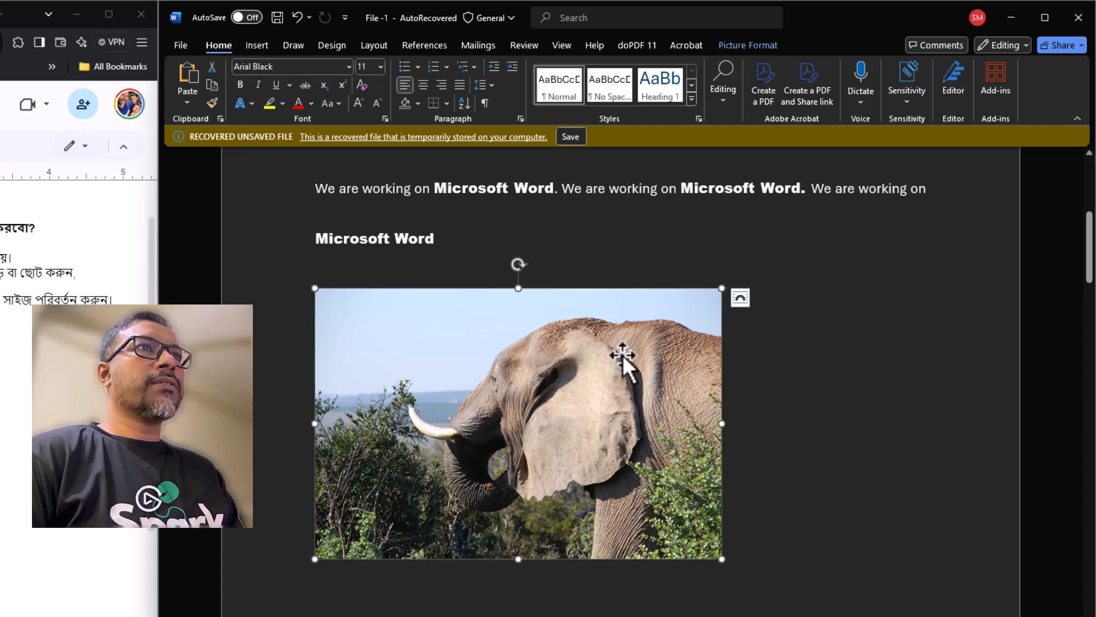
{"action": "left_click", "coordinate": [758, 47]}
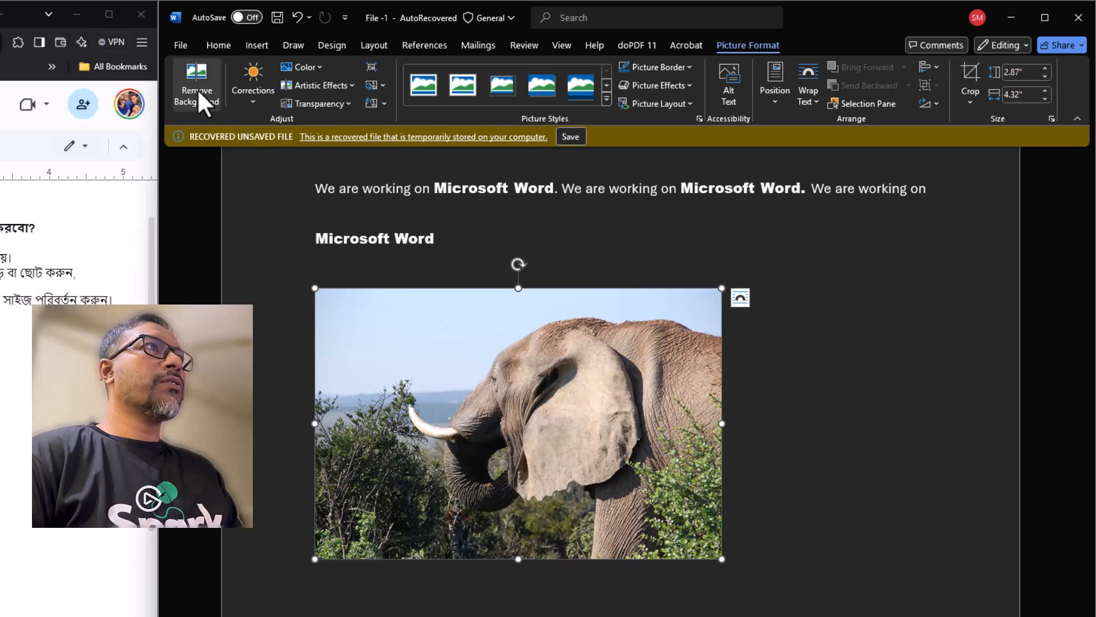
{"action": "left_click", "coordinate": [194, 75]}
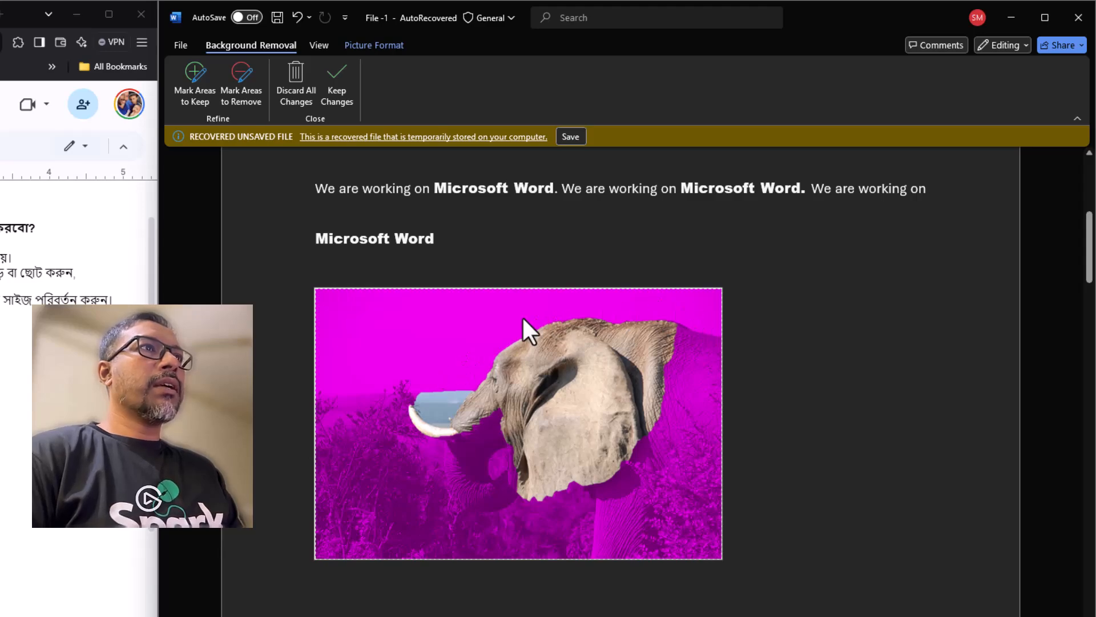
{"action": "left_click", "coordinate": [194, 91]}
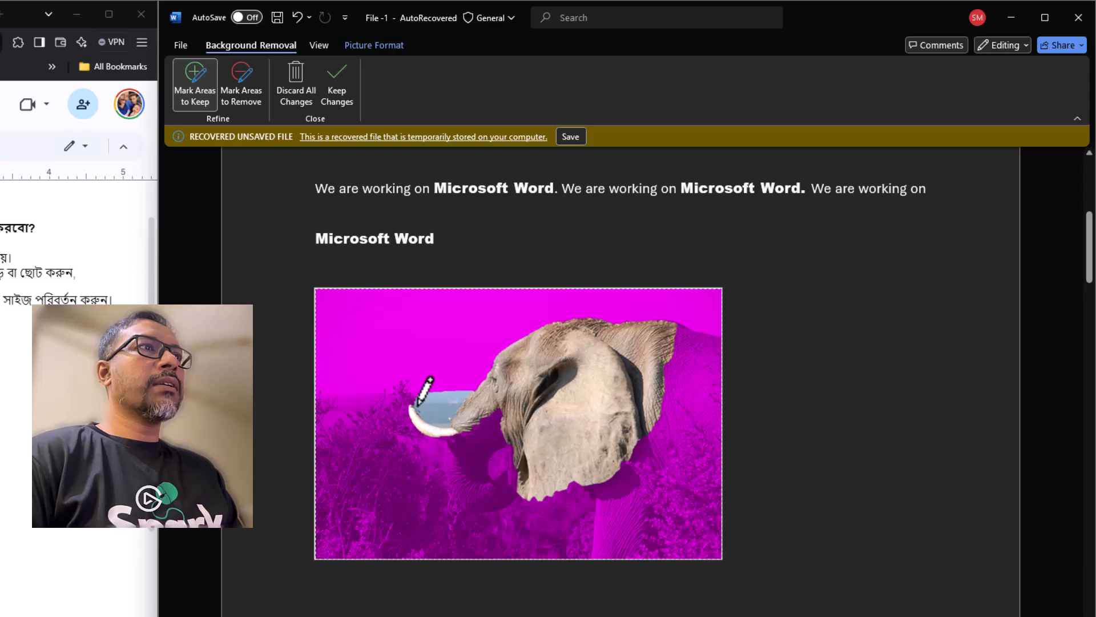
{"action": "mouse_move", "coordinate": [416, 407]}
{"action": "left_mouse_down"}
{"action": "mouse_move", "coordinate": [440, 423]}
{"action": "mouse_move", "coordinate": [502, 349]}
{"action": "mouse_move", "coordinate": [573, 323]}
{"action": "mouse_move", "coordinate": [645, 315]}
{"action": "mouse_move", "coordinate": [728, 327]}
{"action": "left_mouse_up"}
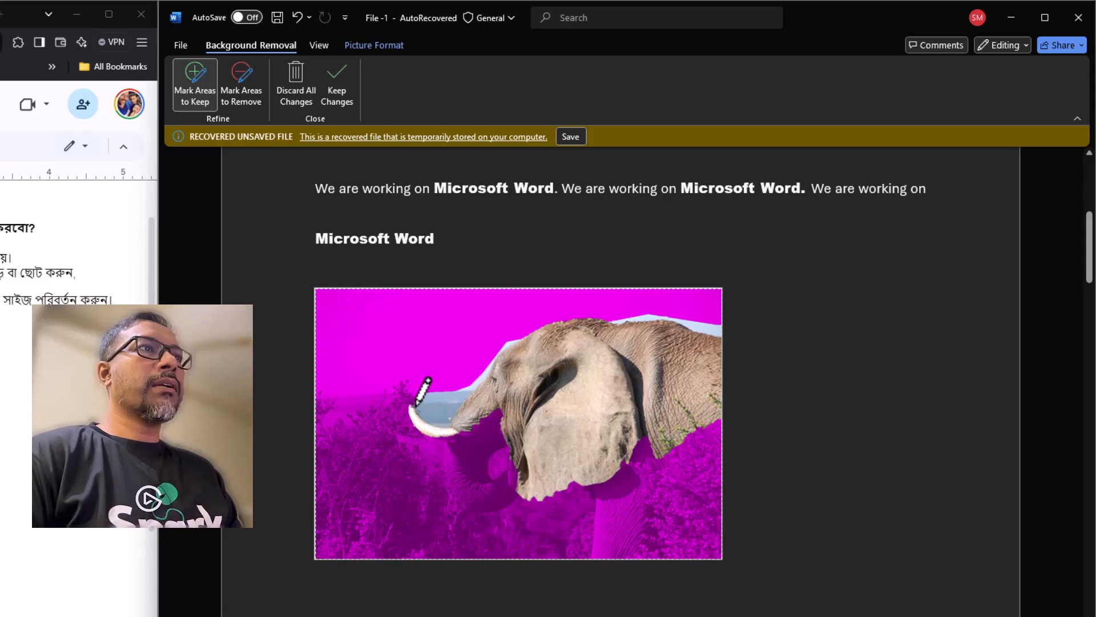
{"action": "mouse_move", "coordinate": [415, 406]}
{"action": "left_mouse_down"}
{"action": "mouse_move", "coordinate": [394, 405]}
{"action": "mouse_move", "coordinate": [438, 447]}
{"action": "mouse_move", "coordinate": [505, 429]}
{"action": "left_mouse_up"}
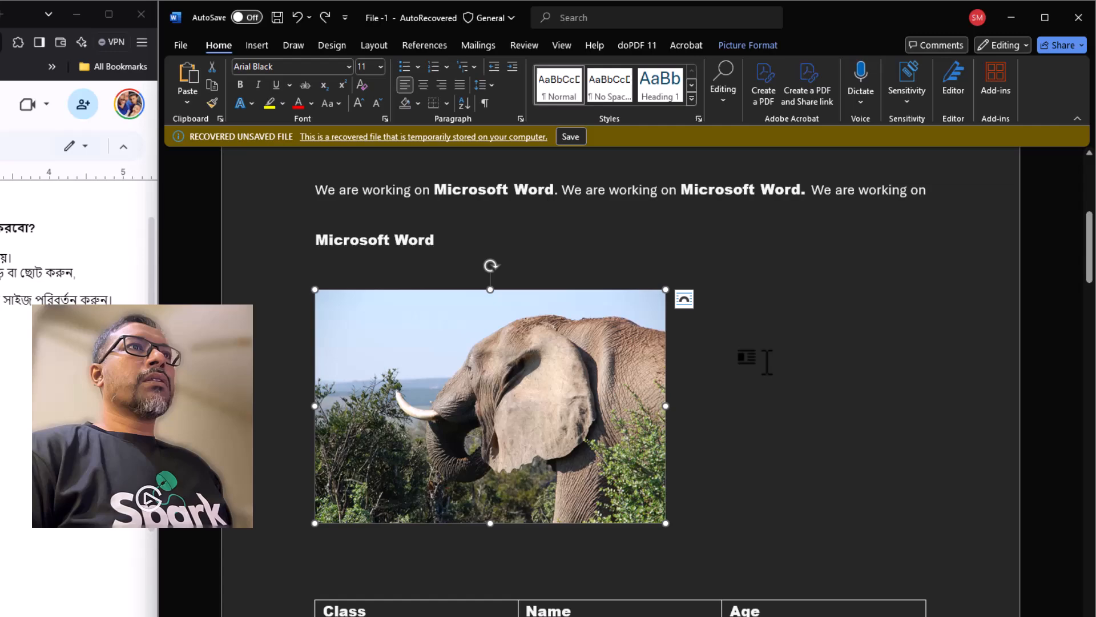
Step: Apply the strongest Sharpen correction preset to the elephant picture
{"action": "left_click", "coordinate": [767, 375]}
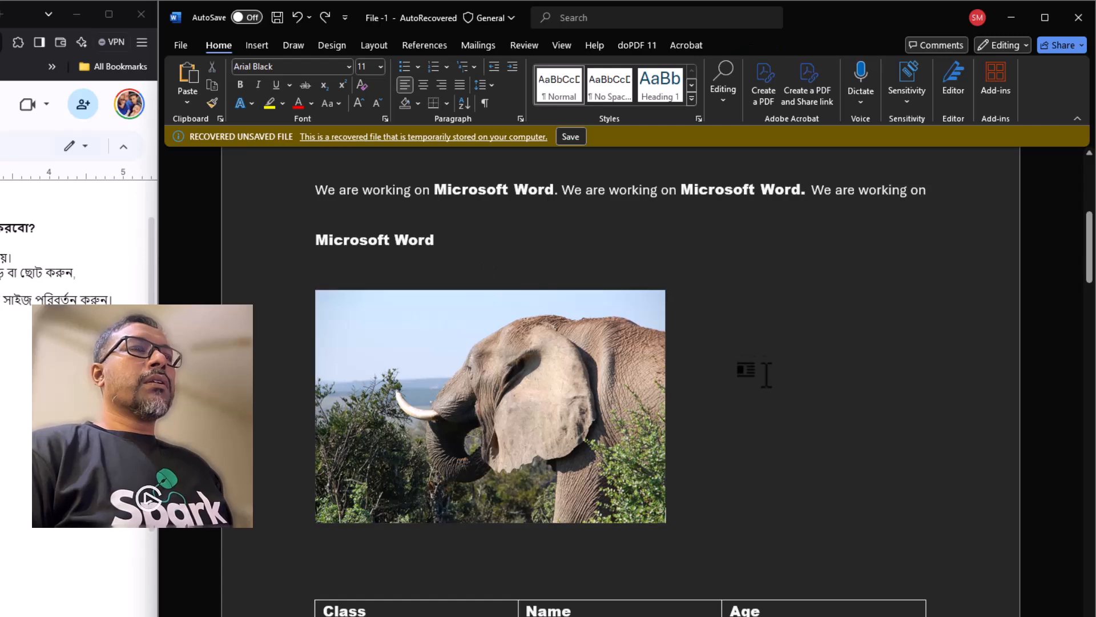
{"action": "left_click", "coordinate": [658, 409]}
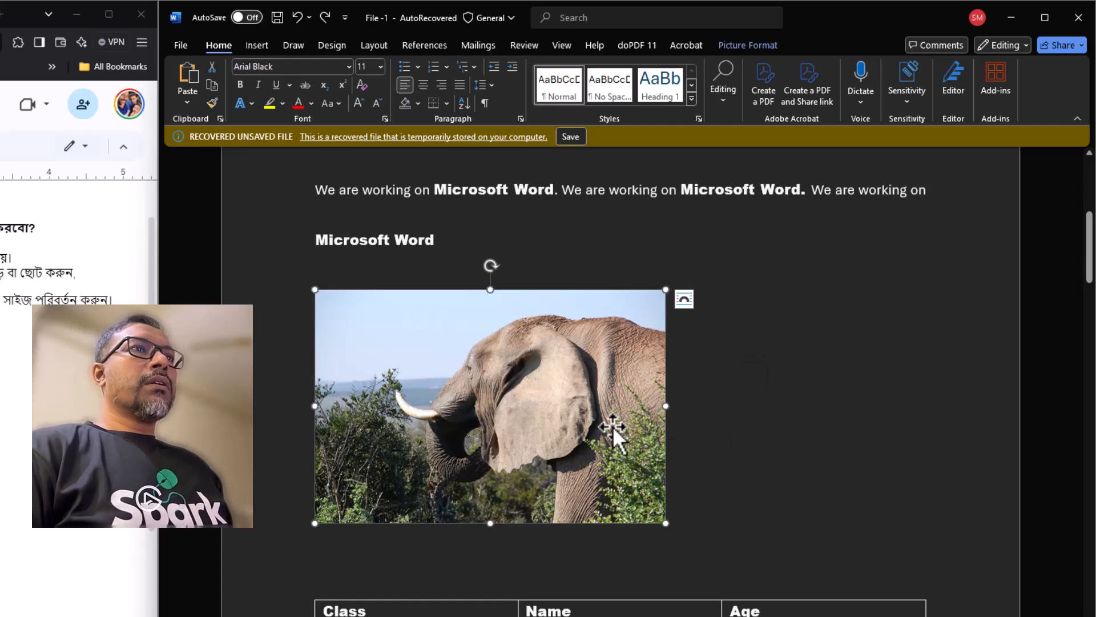
{"action": "left_click", "coordinate": [724, 43]}
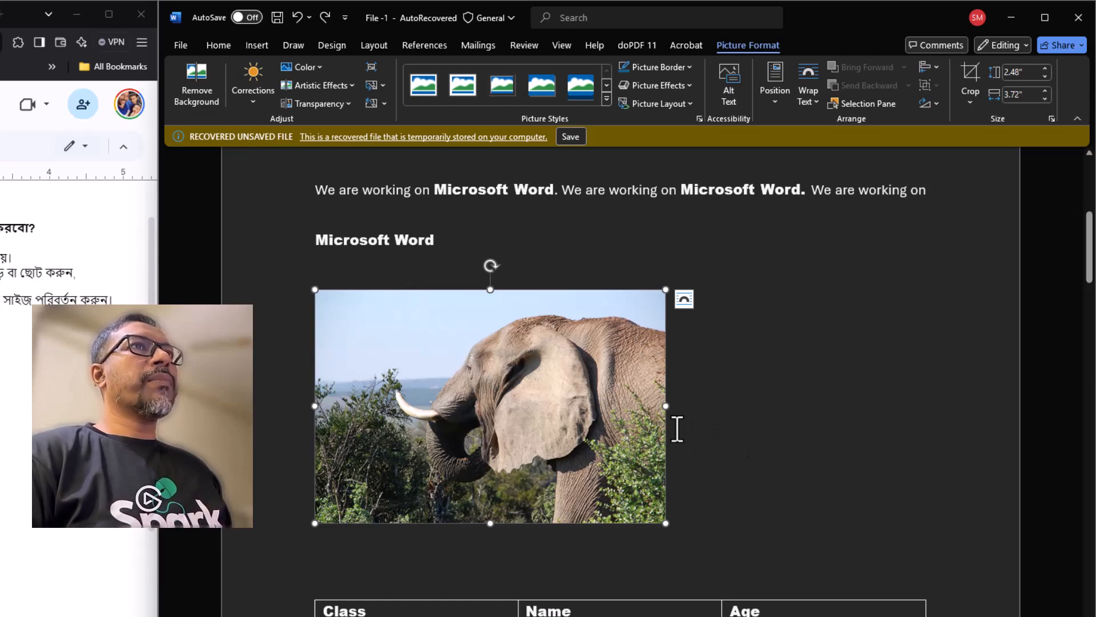
{"action": "left_click", "coordinate": [255, 98]}
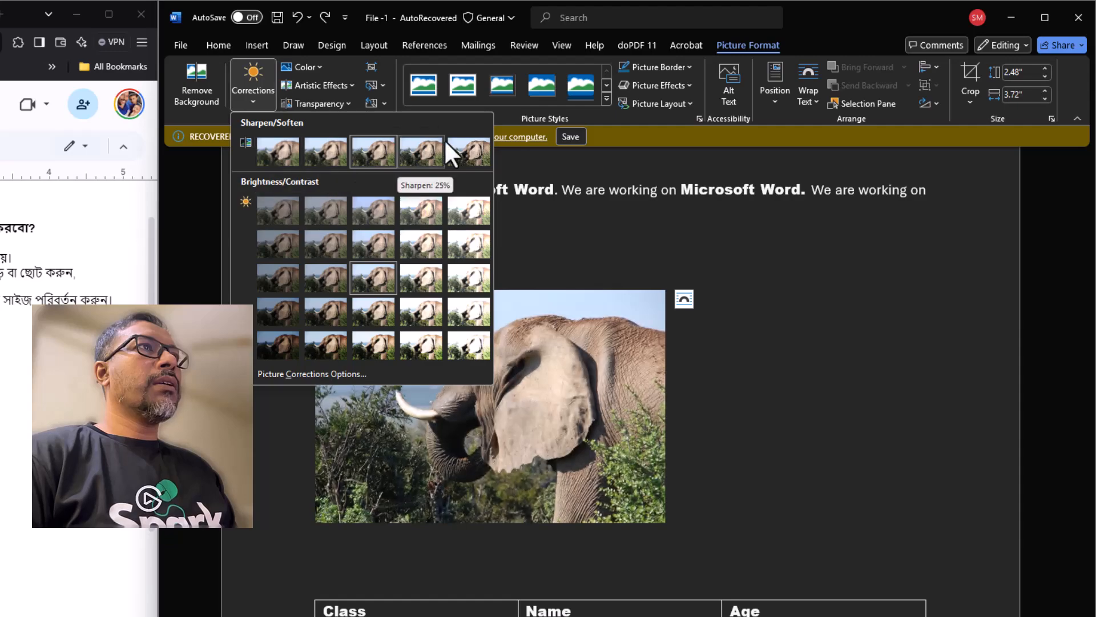
{"action": "left_click", "coordinate": [466, 145]}
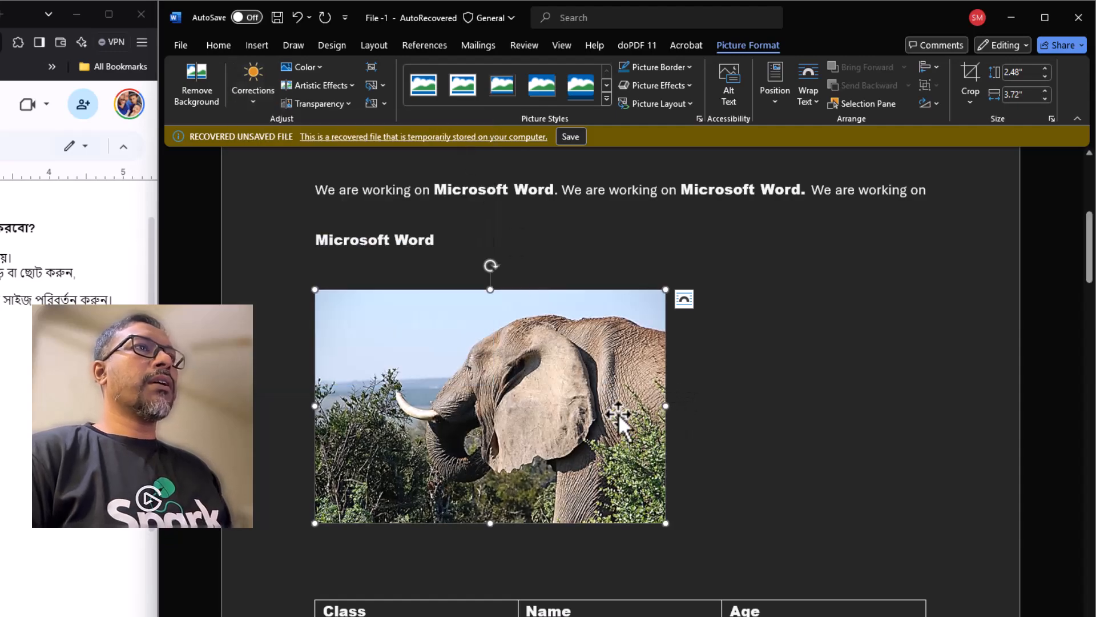
Step: Correct the elephant picture with the Brightness 0% (Normal) and Contrast -40% preset
{"action": "left_click", "coordinate": [260, 98]}
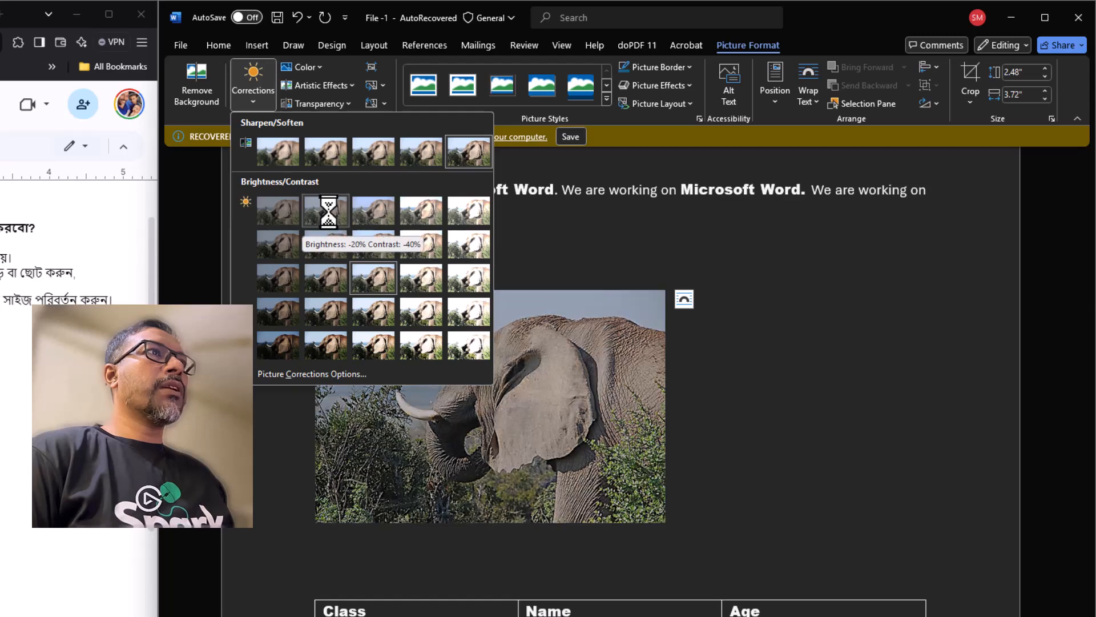
{"action": "left_click", "coordinate": [384, 217]}
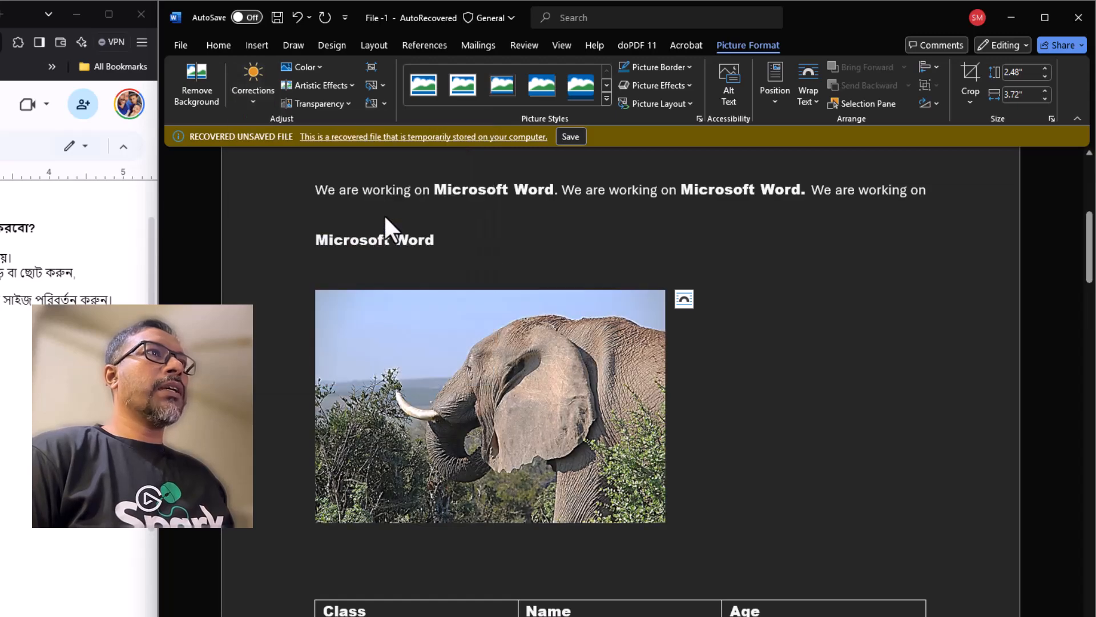
{"action": "left_click", "coordinate": [253, 97]}
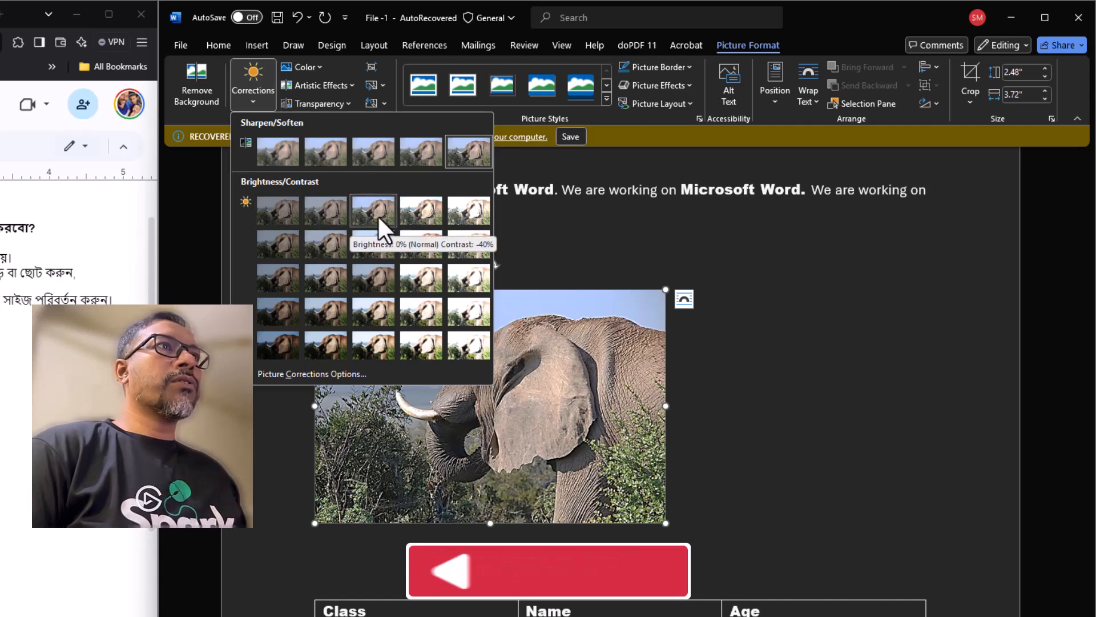
{"action": "left_click", "coordinate": [808, 417]}
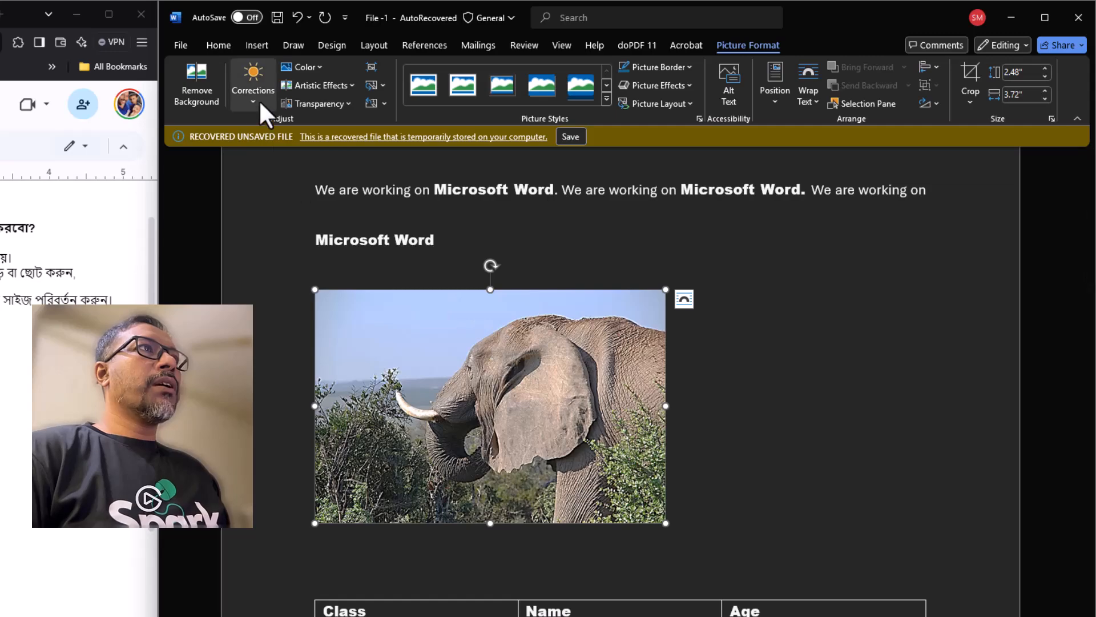
Step: Look through the picture color presets without choosing one, and apply the soft-edged oval picture style to the elephant picture
{"action": "left_click", "coordinate": [316, 65]}
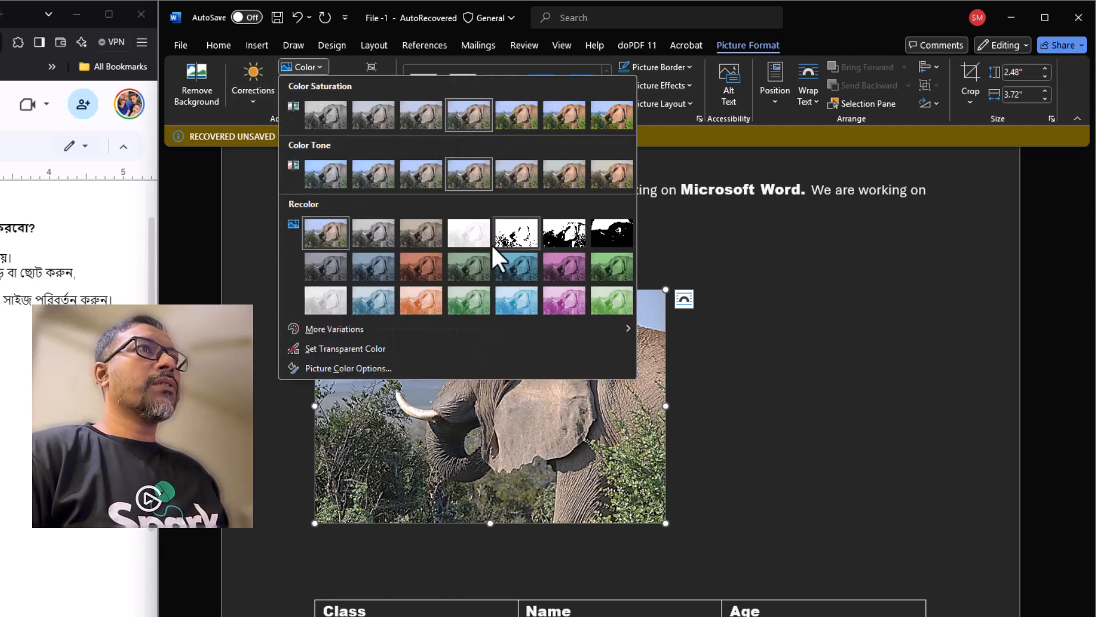
{"action": "left_click", "coordinate": [230, 261]}
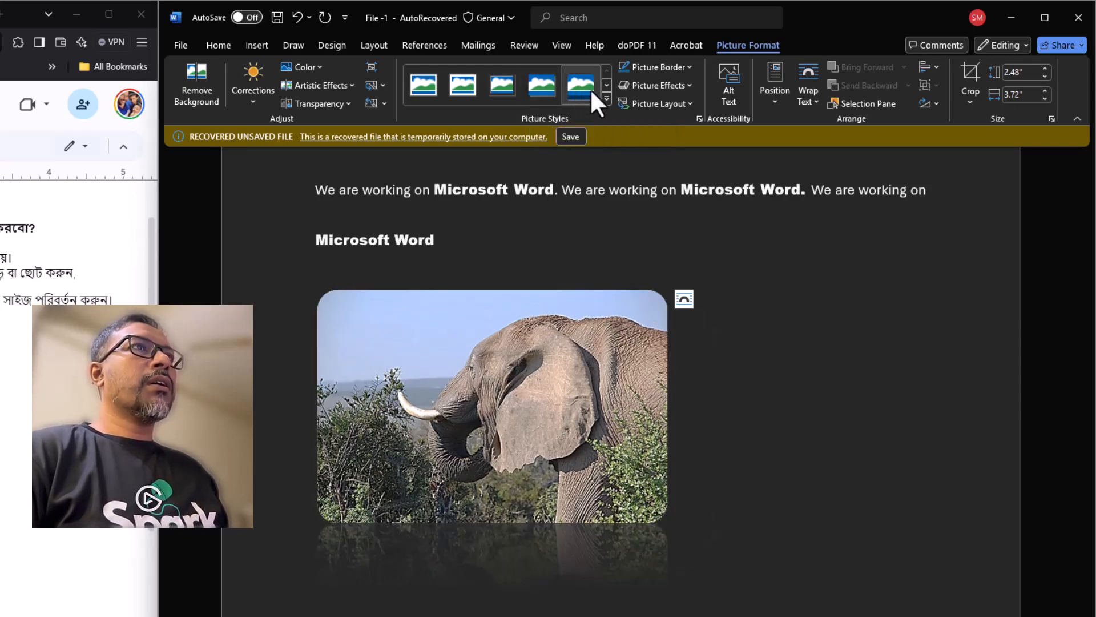
{"action": "left_click", "coordinate": [606, 99]}
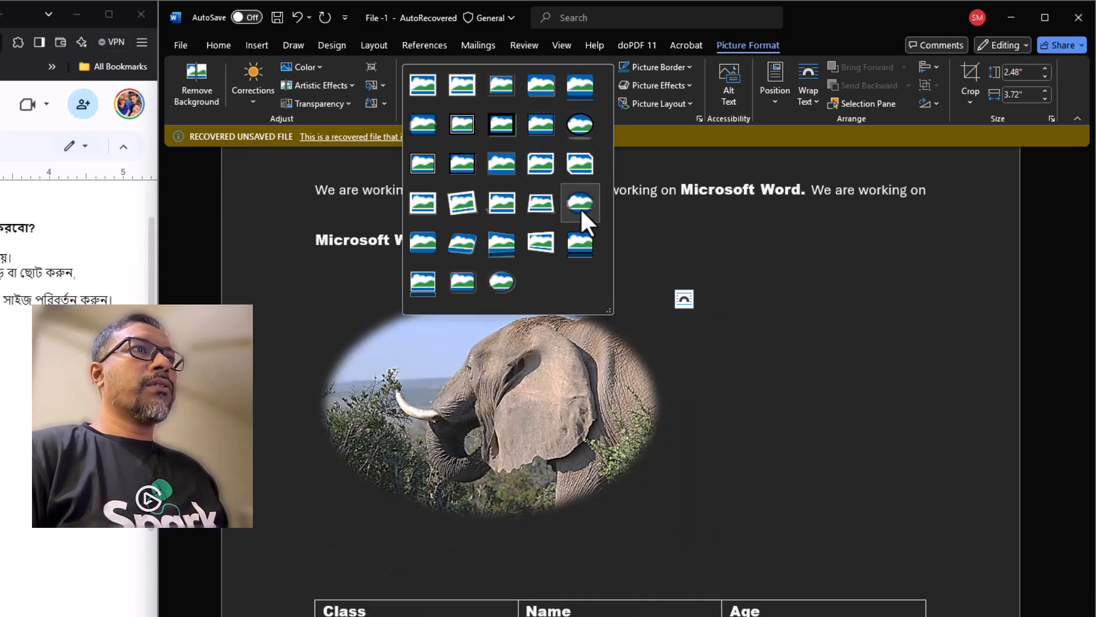
{"action": "left_click", "coordinate": [580, 208]}
{"action": "left_click", "coordinate": [827, 392]}
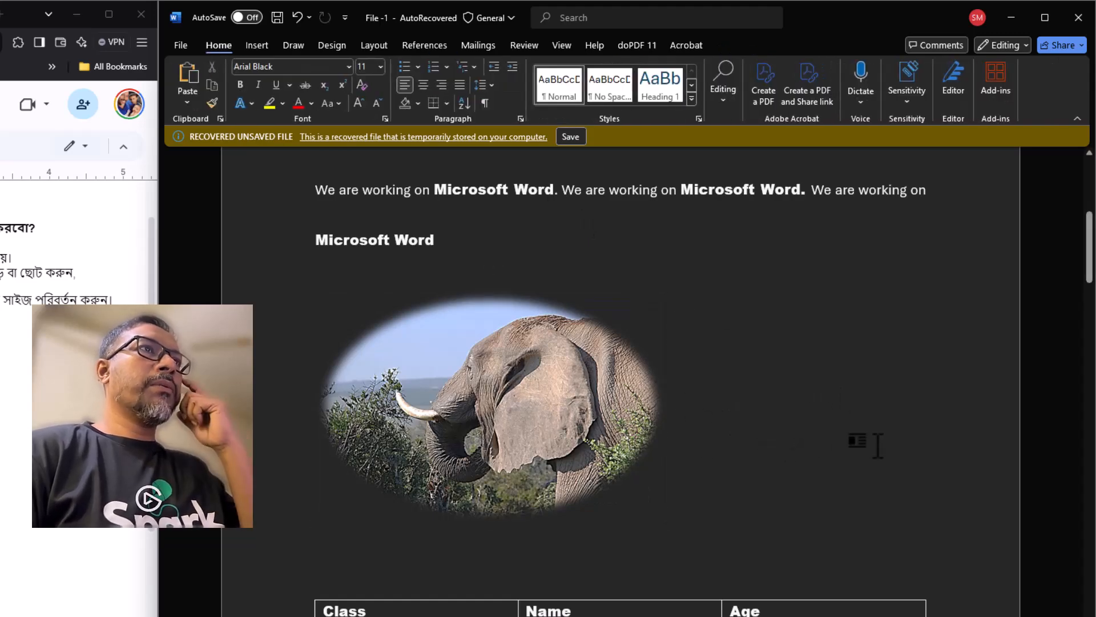
{"action": "left_click", "coordinate": [519, 395]}
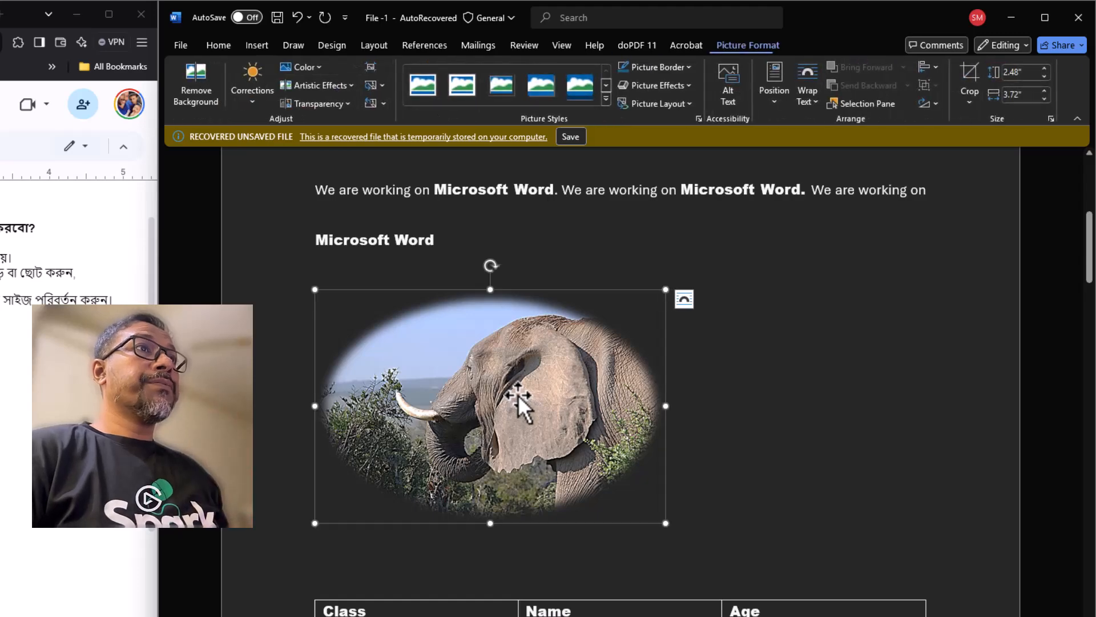